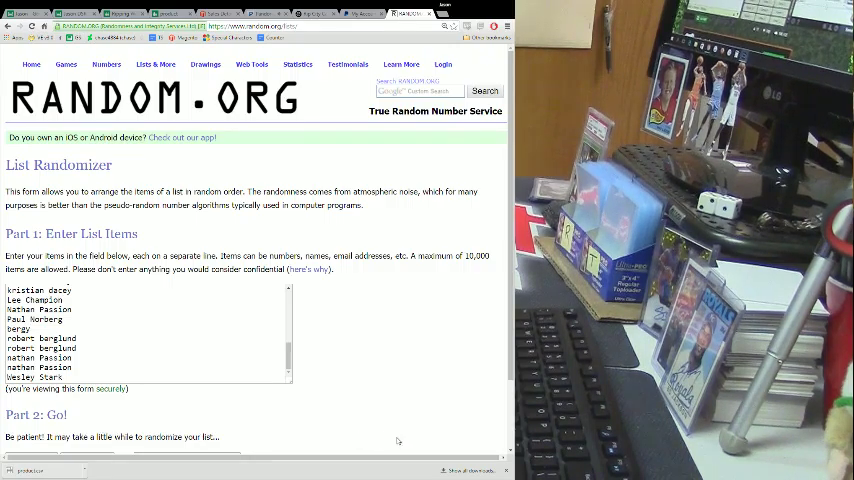
Dismiss the downloads notice to reveal the list entry form.
left_click(506, 470)
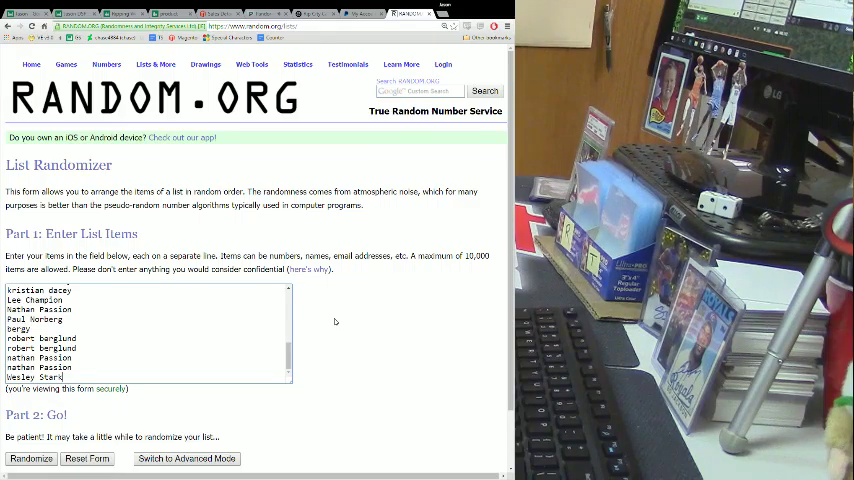
left_click(38, 461)
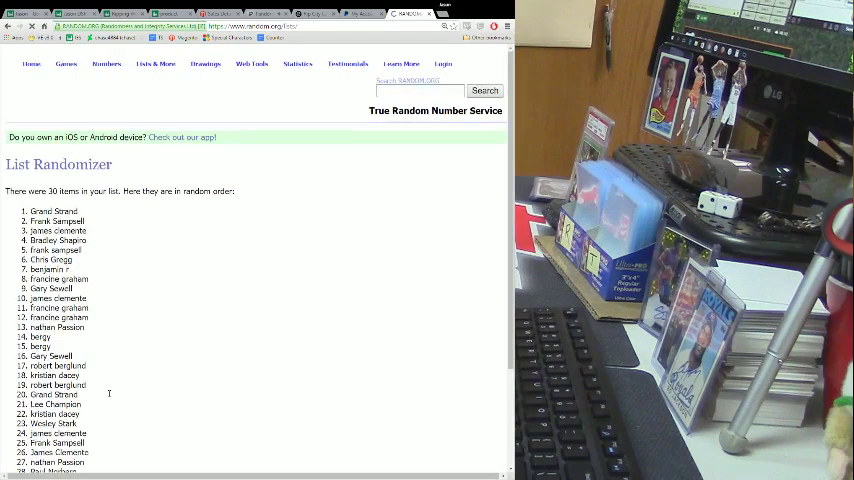
scroll(109, 393, "down", 3)
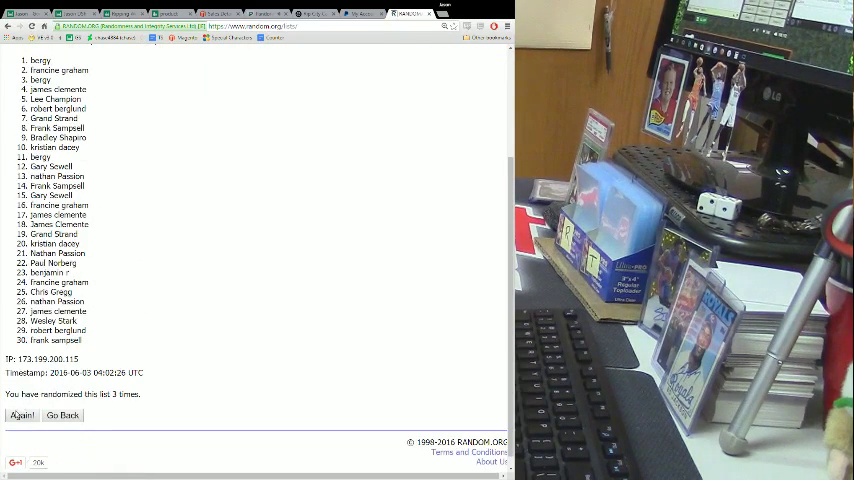
left_click(20, 416)
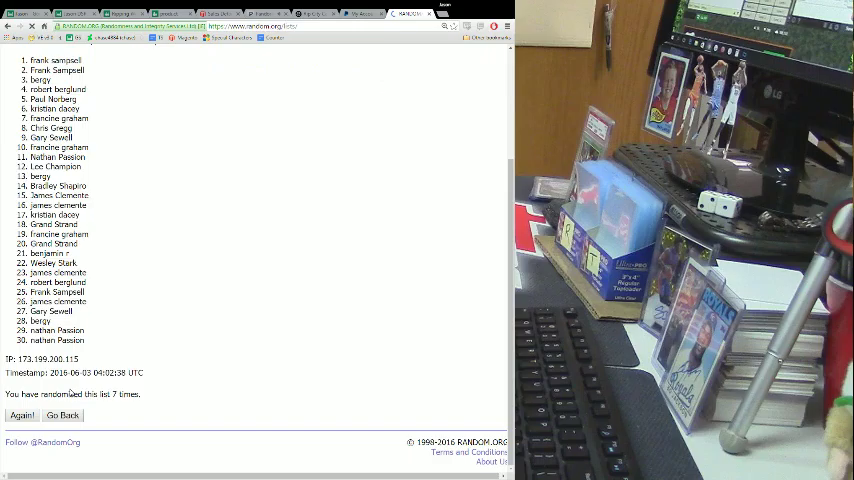
left_click(22, 415)
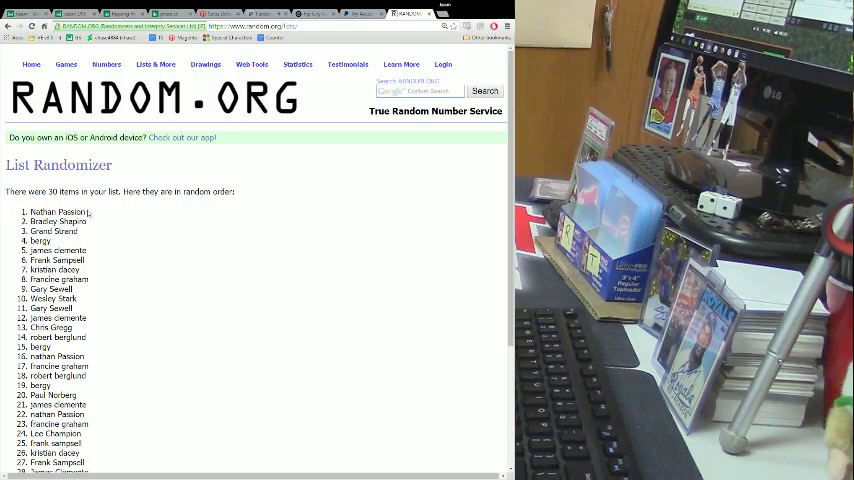
left_click_drag(86, 212, 30, 212)
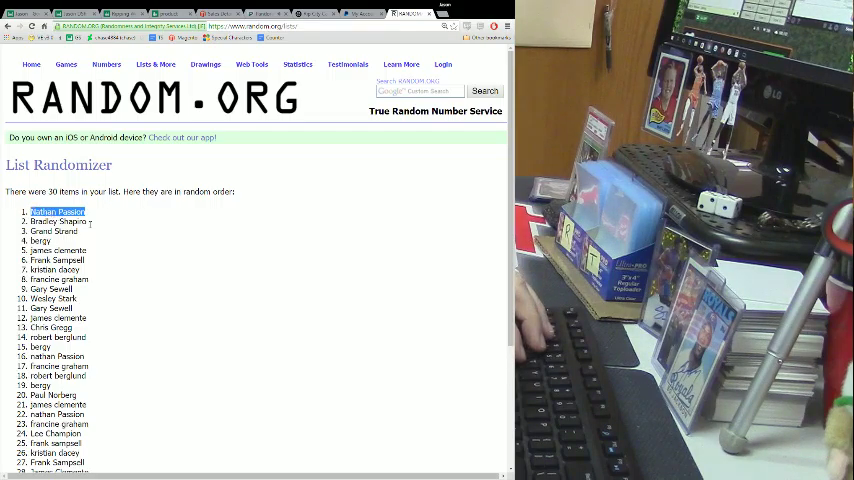
key("alt+Tab")
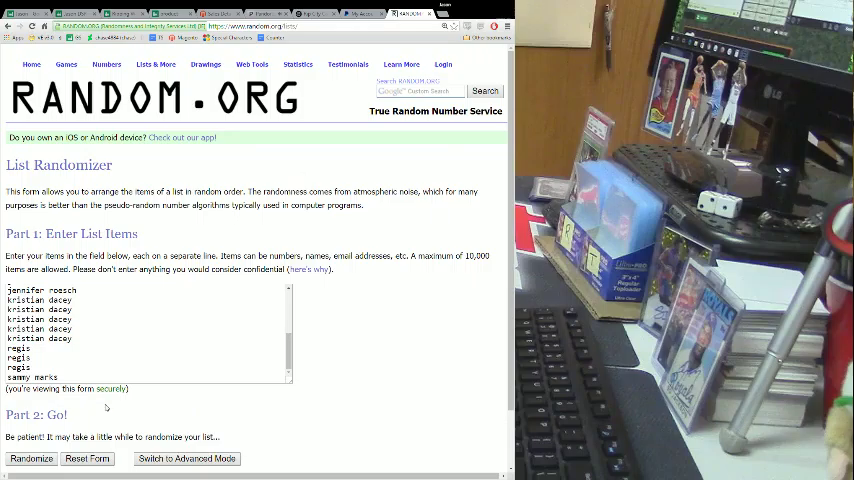
left_click(33, 459)
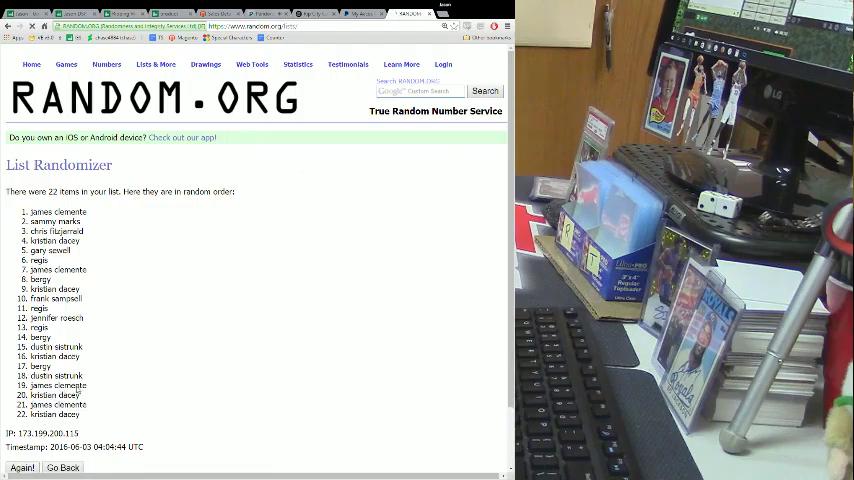
scroll(77, 390, "down", 2)
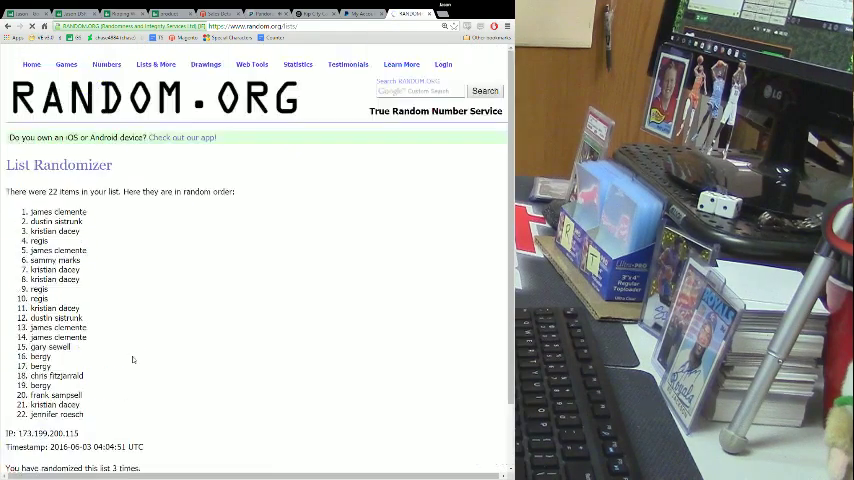
scroll(61, 368, "down", 2)
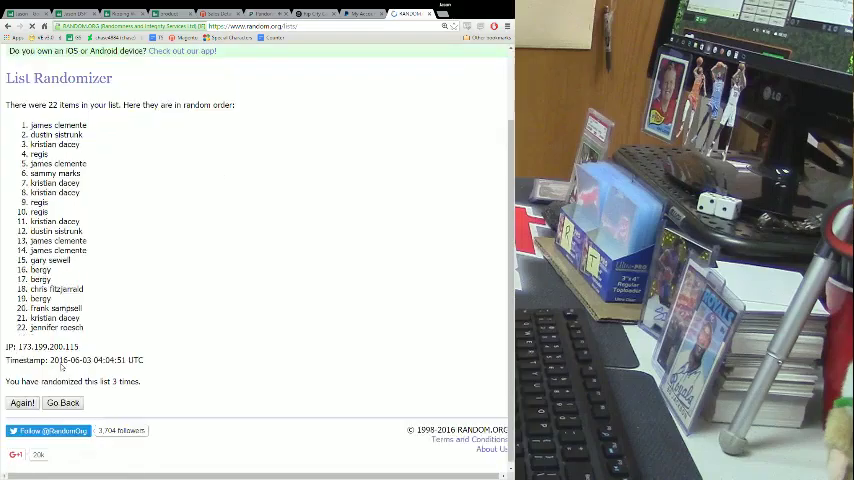
left_click(15, 403)
scroll(150, 358, "down", 2)
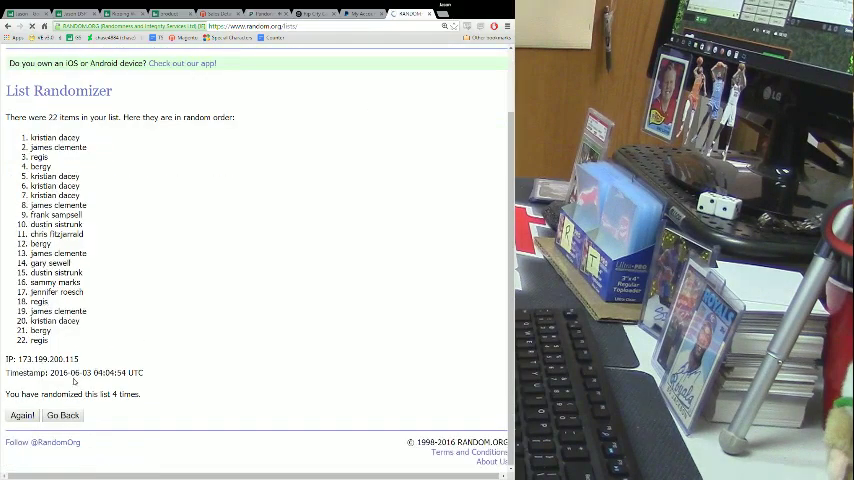
left_click(22, 415)
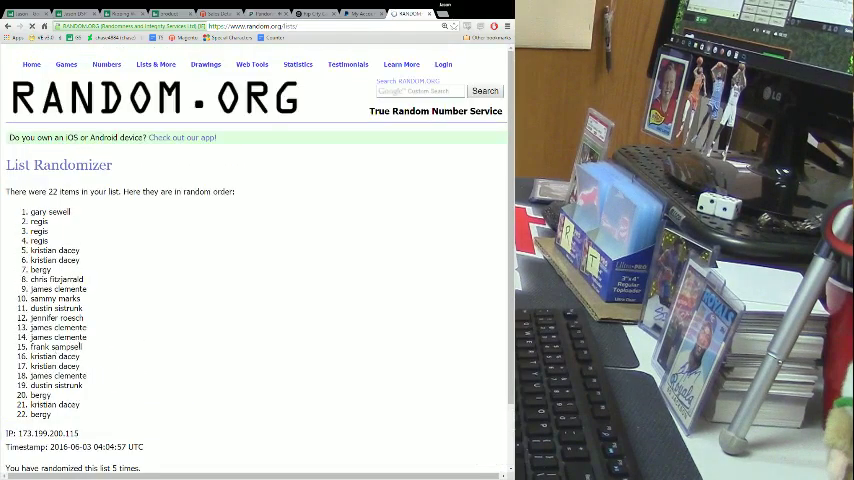
scroll(89, 349, "down", 2)
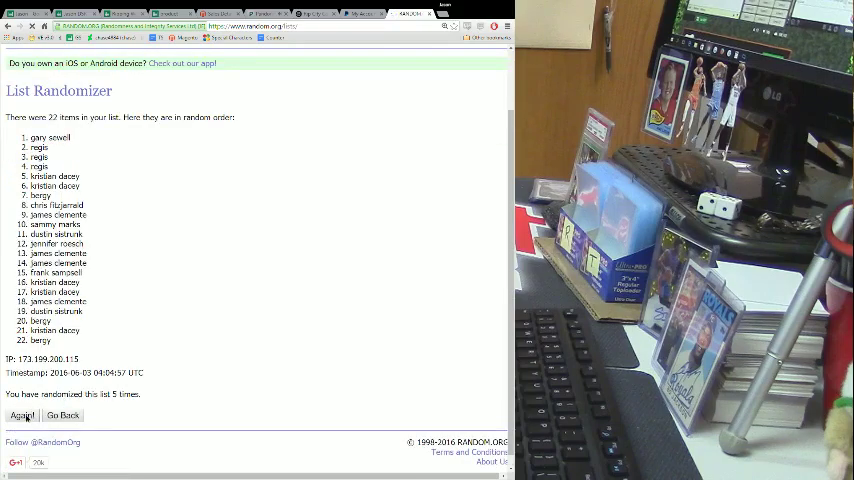
left_click(24, 415)
scroll(33, 404, "down", 2)
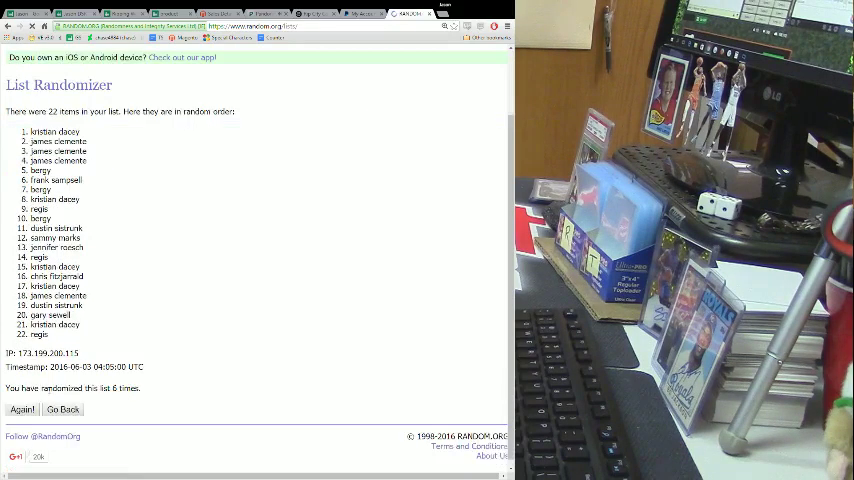
left_click(24, 403)
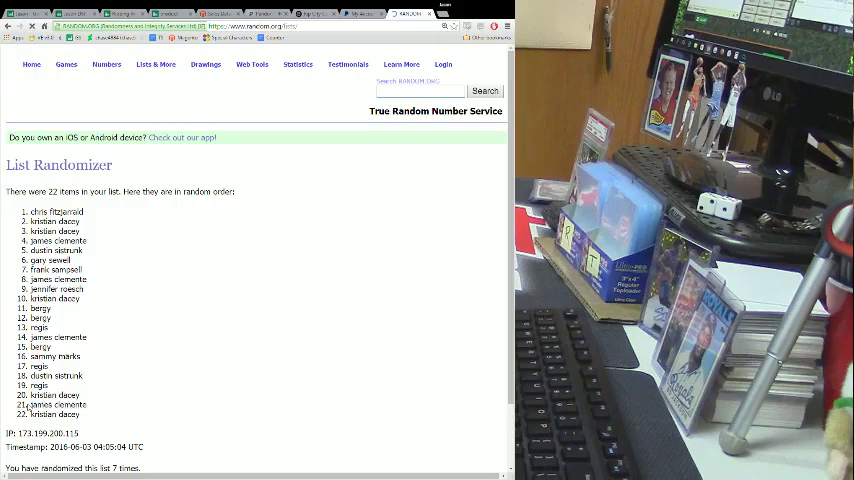
scroll(90, 360, "down", 2)
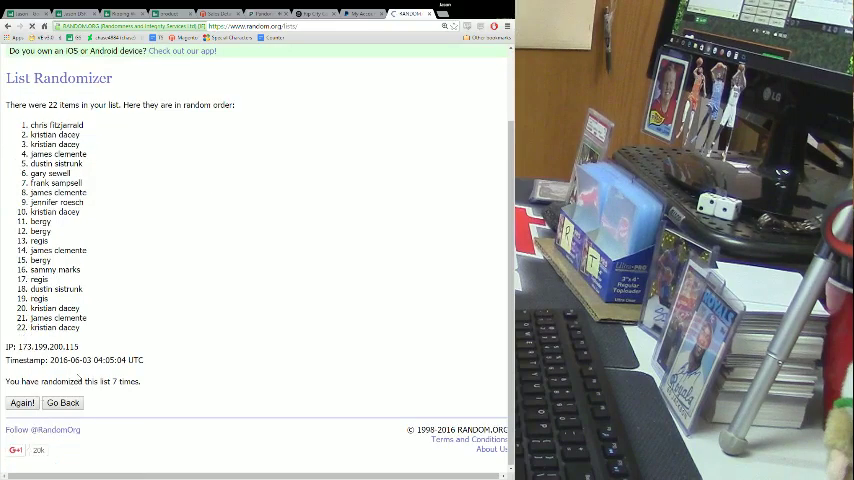
left_click(24, 403)
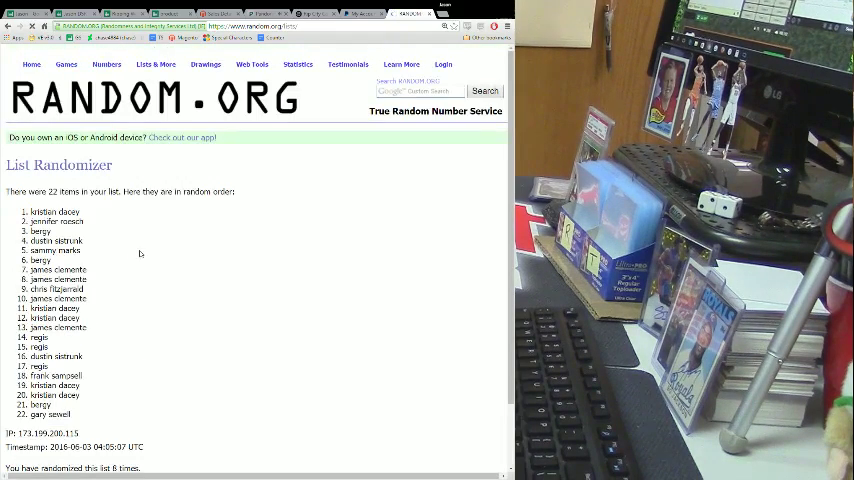